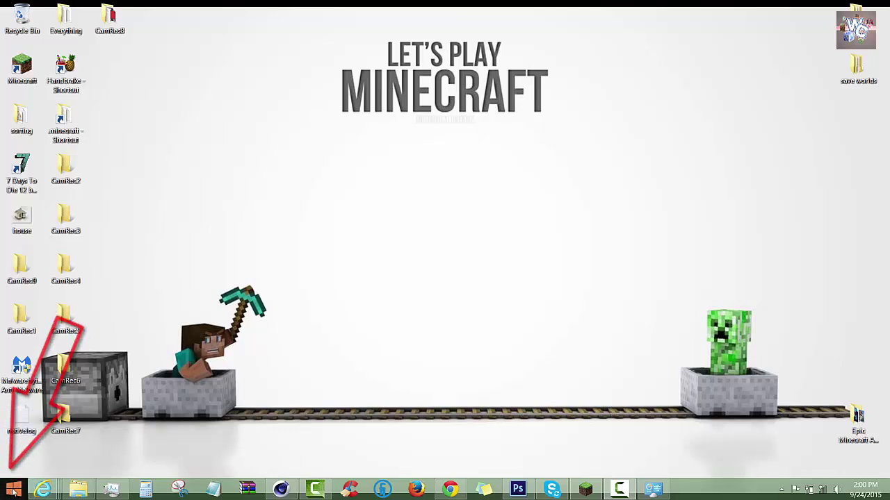
Open the Control Panel, try the Category view, and set the items to show as large icons.
{"action": "right_click", "coordinate": [14, 491]}
{"action": "left_click", "coordinate": [60, 424]}
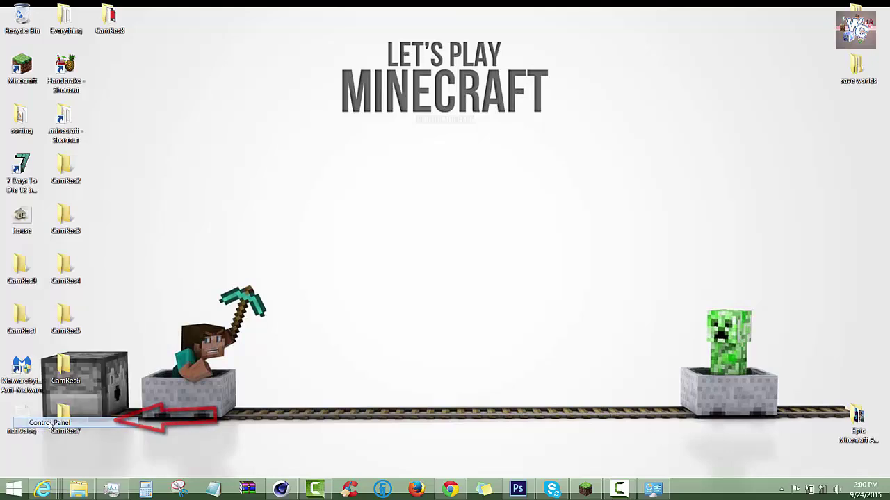
{"action": "left_click", "coordinate": [764, 114]}
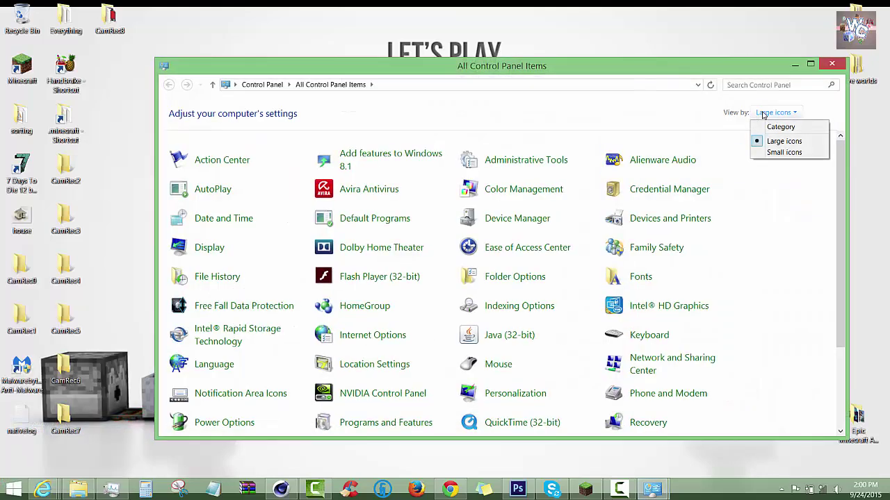
{"action": "left_click", "coordinate": [781, 126]}
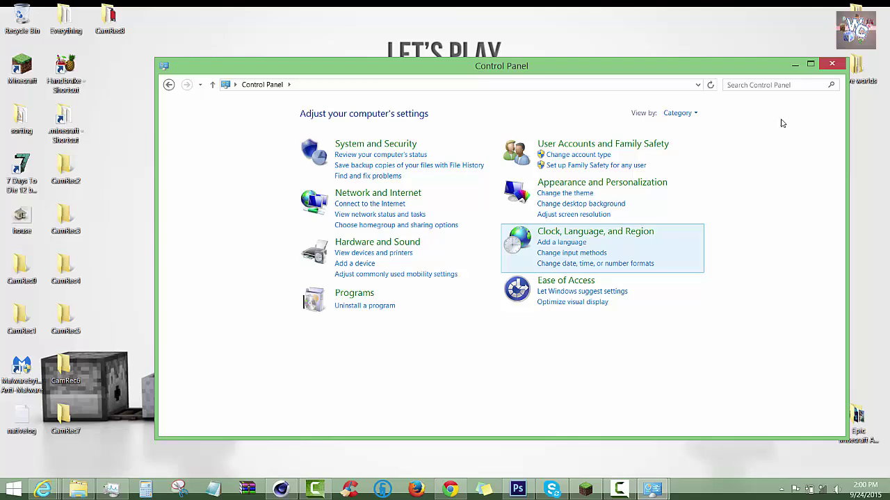
{"action": "left_click", "coordinate": [678, 112]}
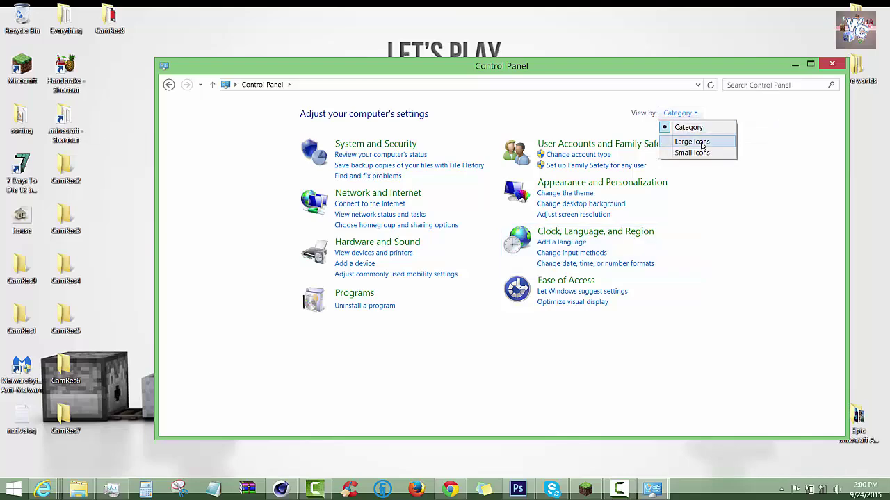
{"action": "left_click", "coordinate": [695, 143]}
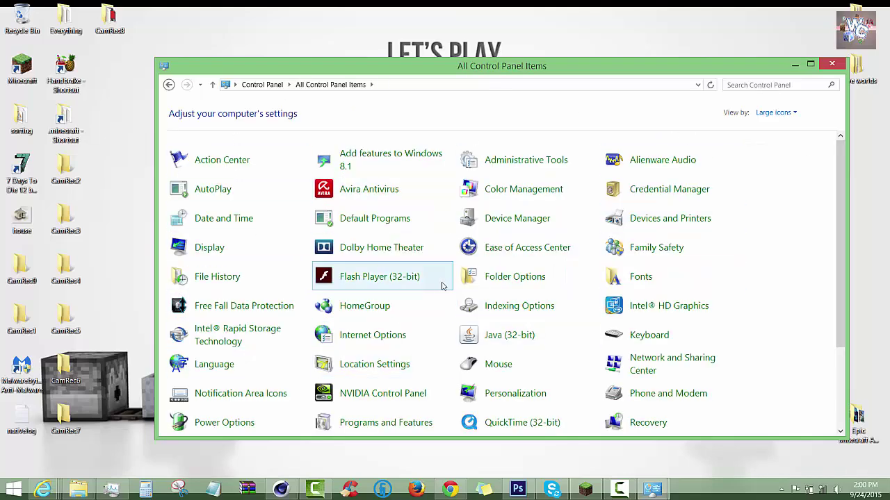
Check the computer's installed memory and system type on the System page, and minimize the window.
{"action": "left_click_drag", "start_coordinate": [843, 150], "coordinate": [843, 227]}
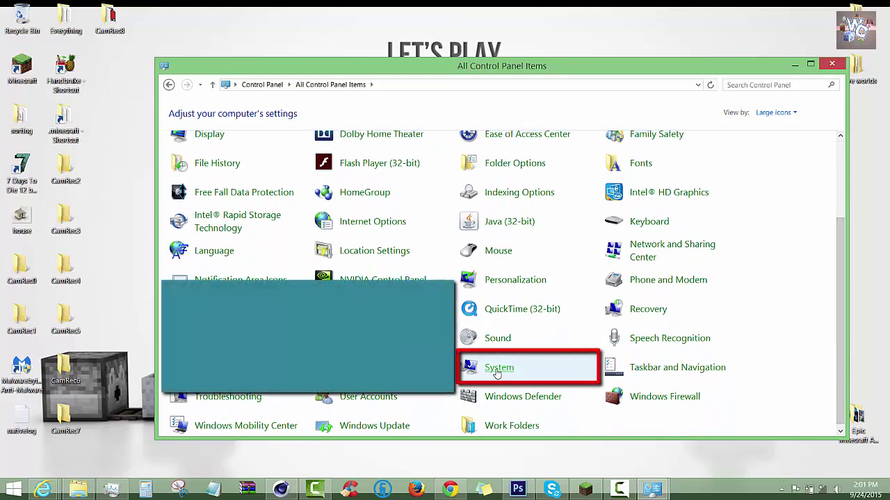
{"action": "left_click", "coordinate": [496, 373]}
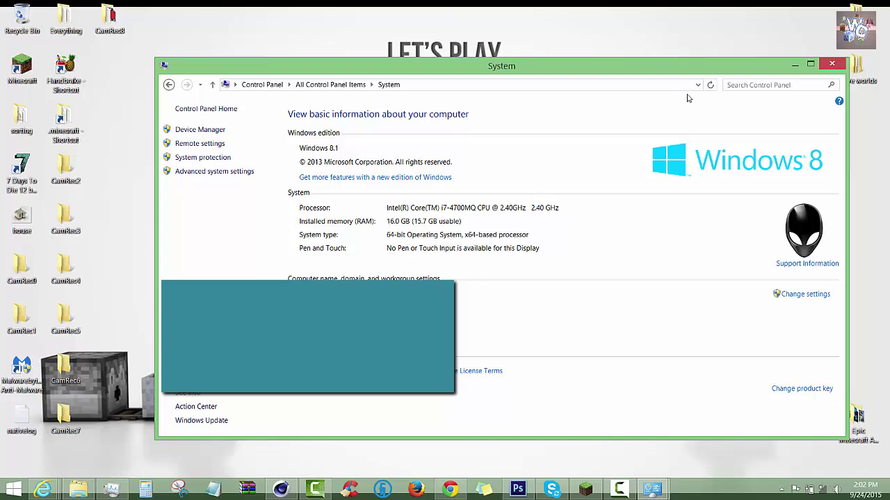
{"action": "left_click", "coordinate": [793, 64]}
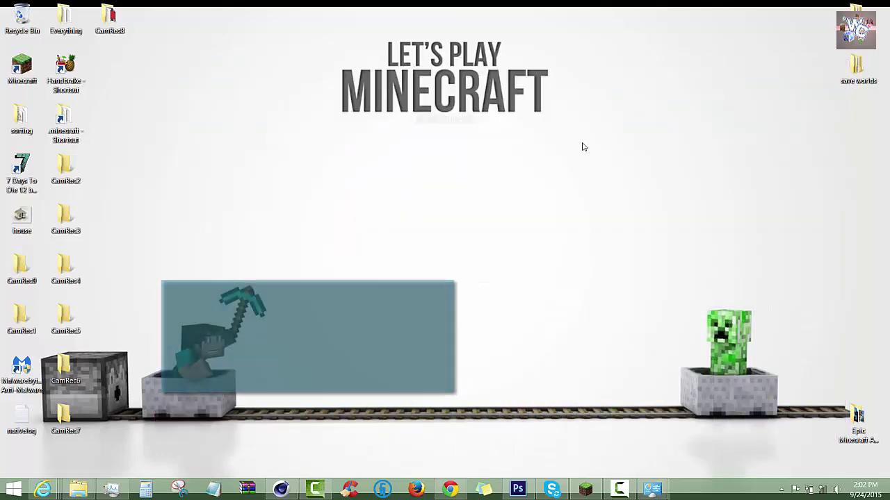
Switch to the Minecraft Launcher and open the Forge profile for editing.
{"action": "left_click", "coordinate": [585, 489]}
{"action": "left_click", "coordinate": [309, 359]}
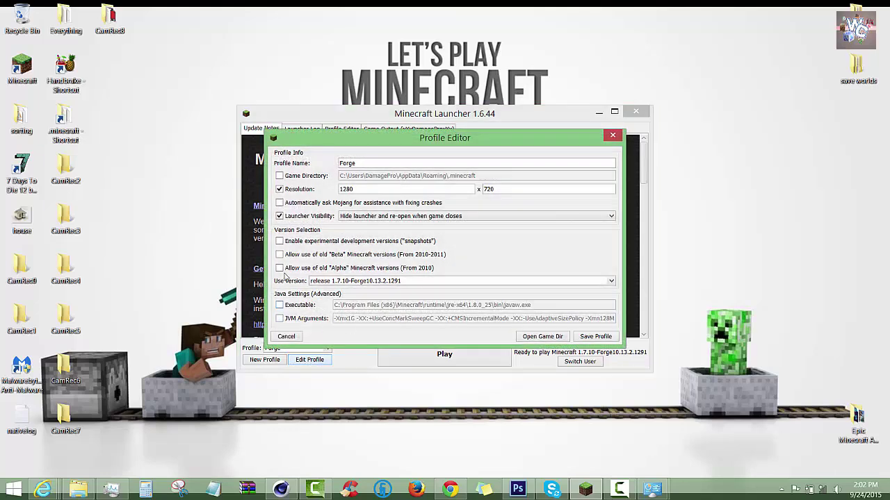
{"action": "left_click", "coordinate": [607, 139]}
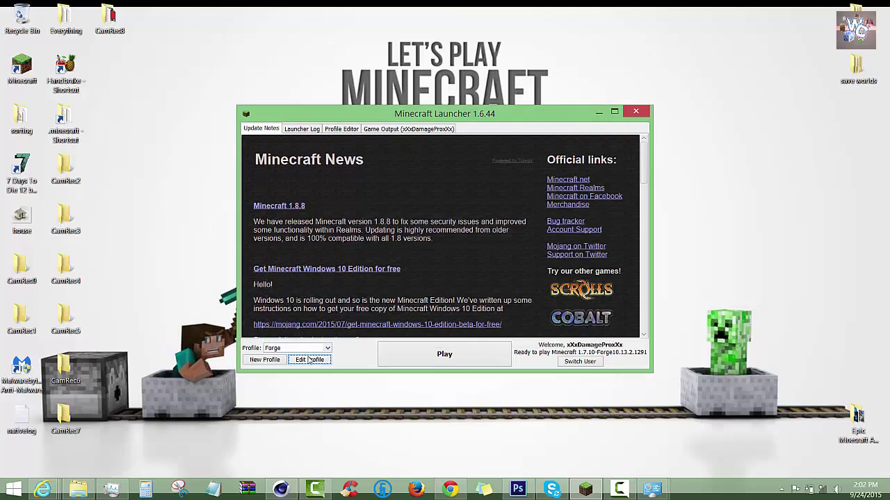
{"action": "left_click", "coordinate": [310, 359]}
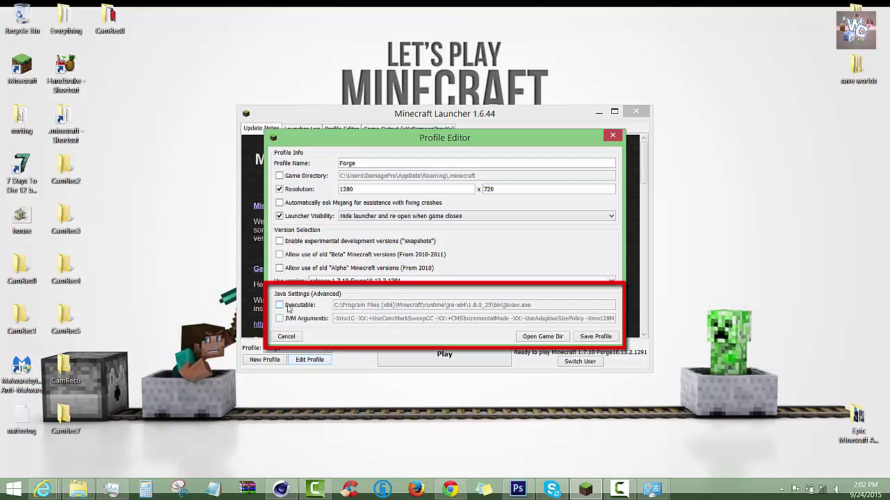
{"action": "left_click", "coordinate": [280, 305]}
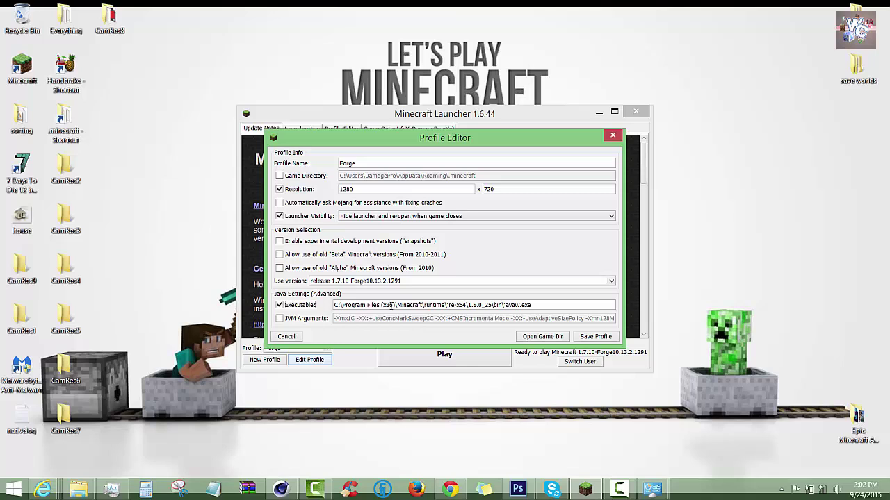
{"action": "left_click_drag", "start_coordinate": [397, 305], "coordinate": [381, 304]}
{"action": "key", "text": "BackSpace"}
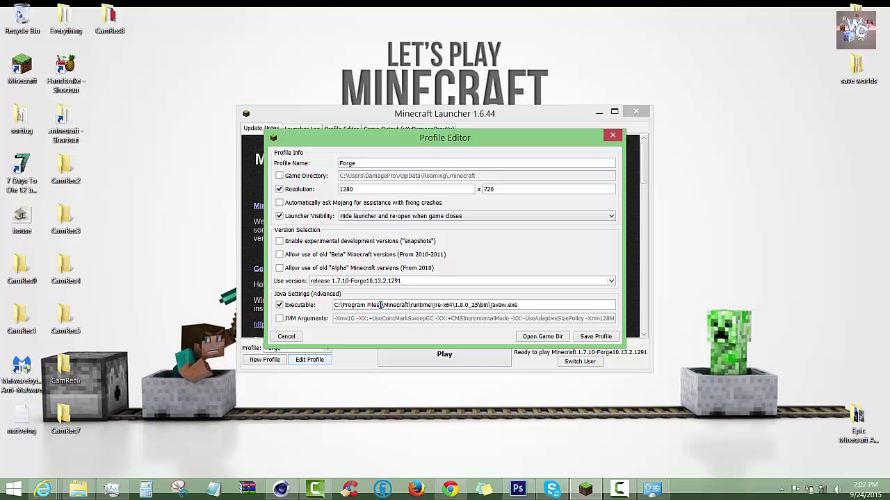
{"action": "key", "text": "BackSpace"}
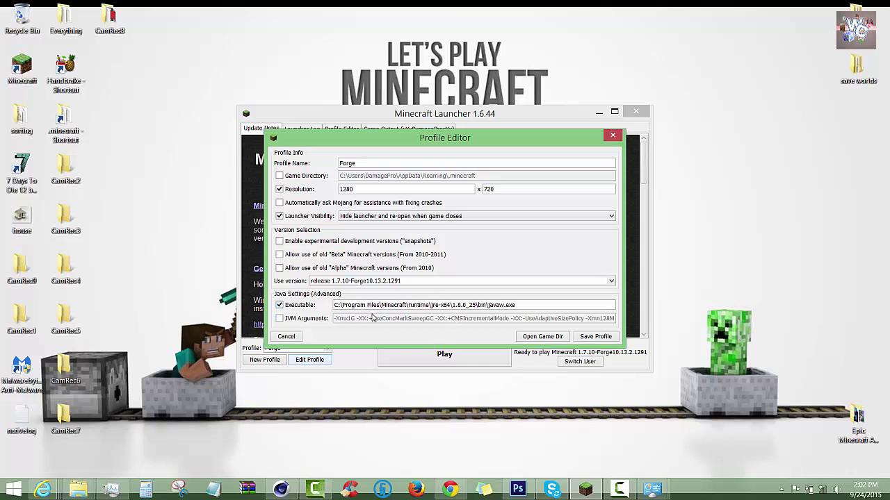
{"action": "left_click", "coordinate": [615, 137]}
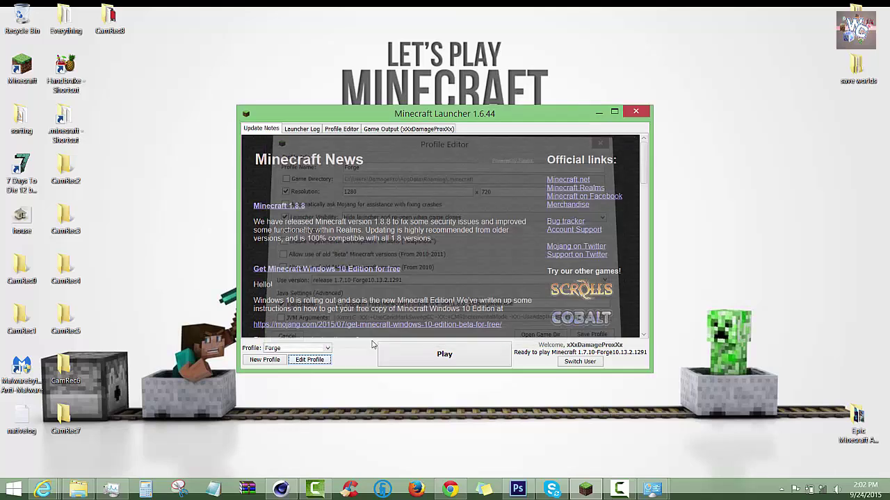
Enable the Java executable and JVM arguments in the Forge profile, set the arguments to only -Xmx6G, and save the profile.
{"action": "left_click", "coordinate": [321, 361]}
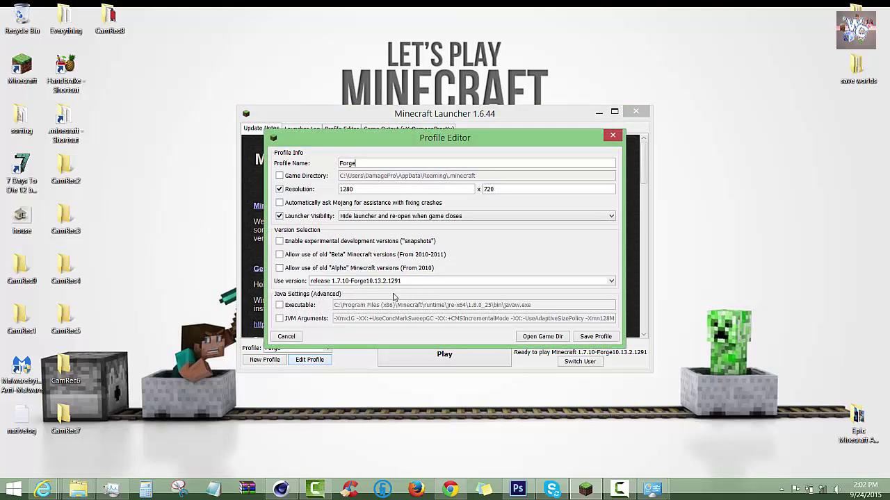
{"action": "left_click", "coordinate": [280, 305]}
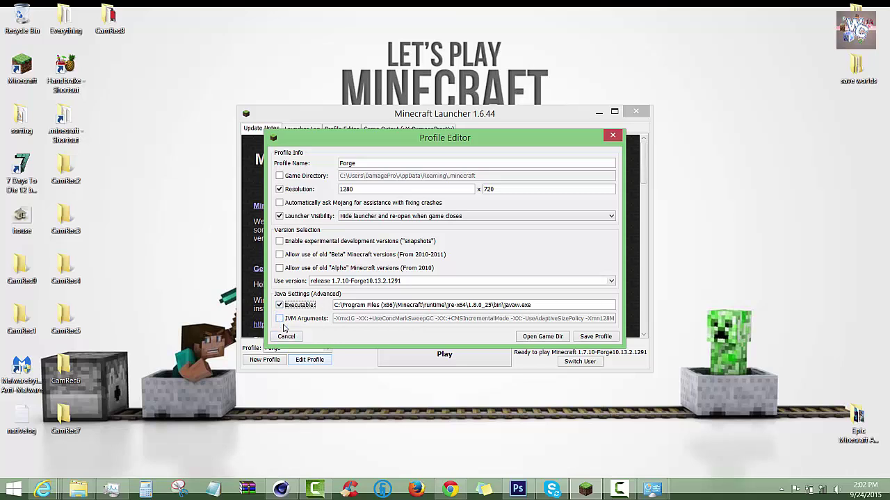
{"action": "left_click", "coordinate": [279, 320]}
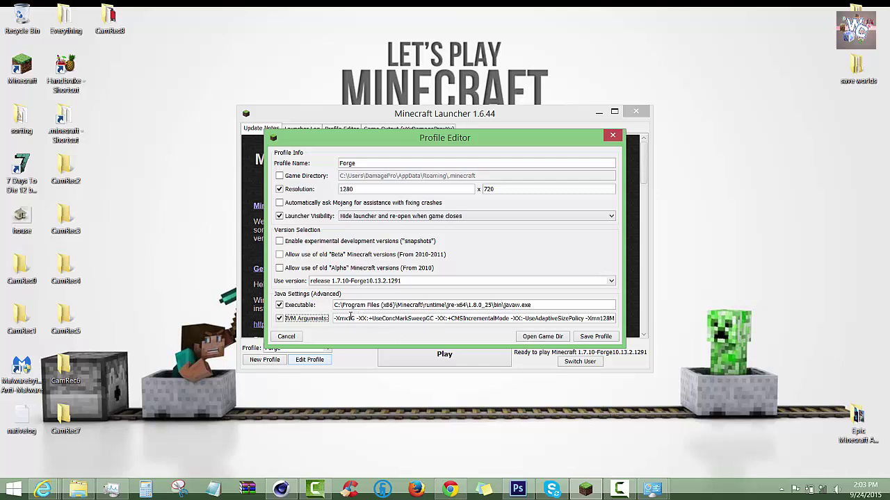
{"action": "left_click_drag", "start_coordinate": [347, 318], "coordinate": [658, 320]}
{"action": "key", "text": "BackSpace"}
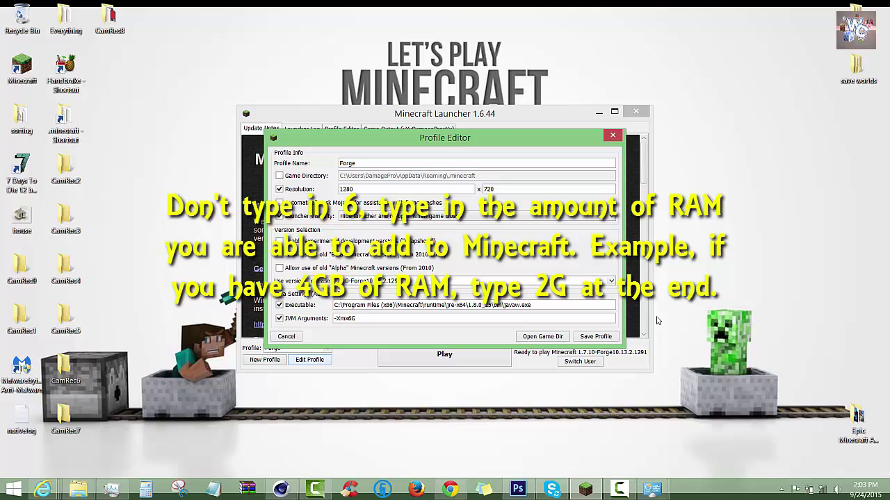
{"action": "left_click", "coordinate": [596, 336]}
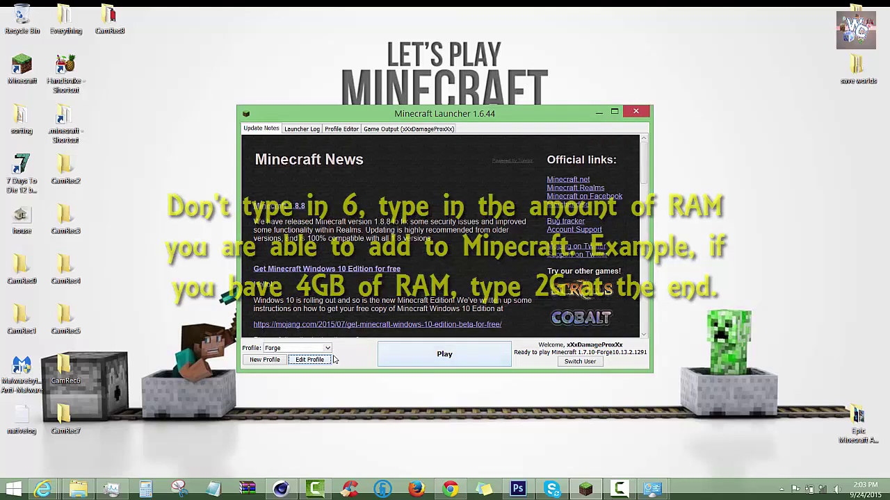
Switch to the Minecraft profile, review its Java settings, save the profile, and launch the game.
{"action": "left_click", "coordinate": [298, 348]}
{"action": "left_click", "coordinate": [278, 382]}
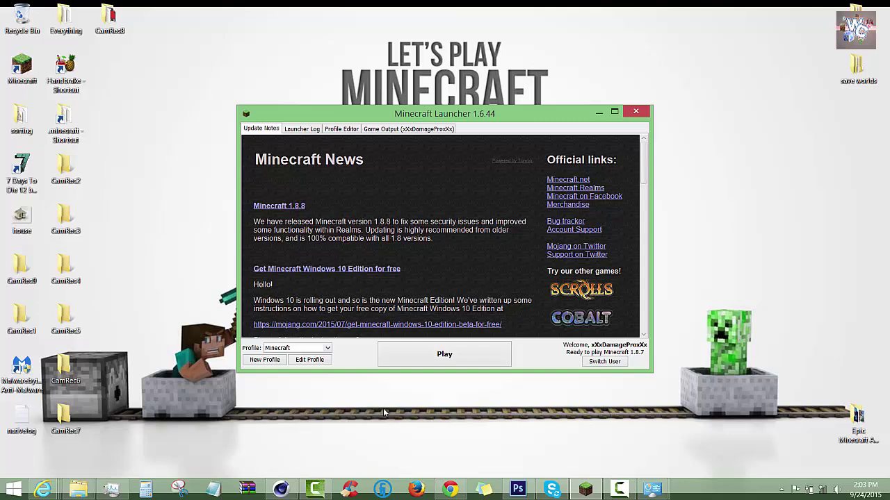
{"action": "left_click", "coordinate": [311, 360]}
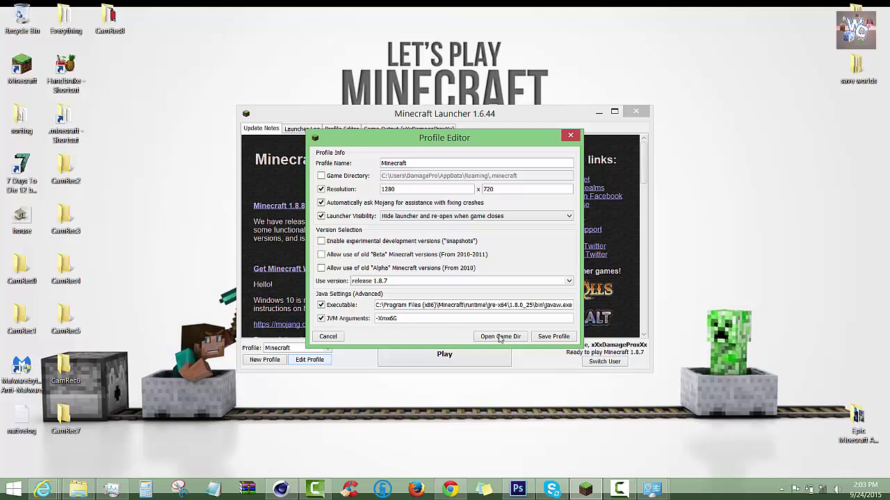
{"action": "left_click", "coordinate": [549, 339]}
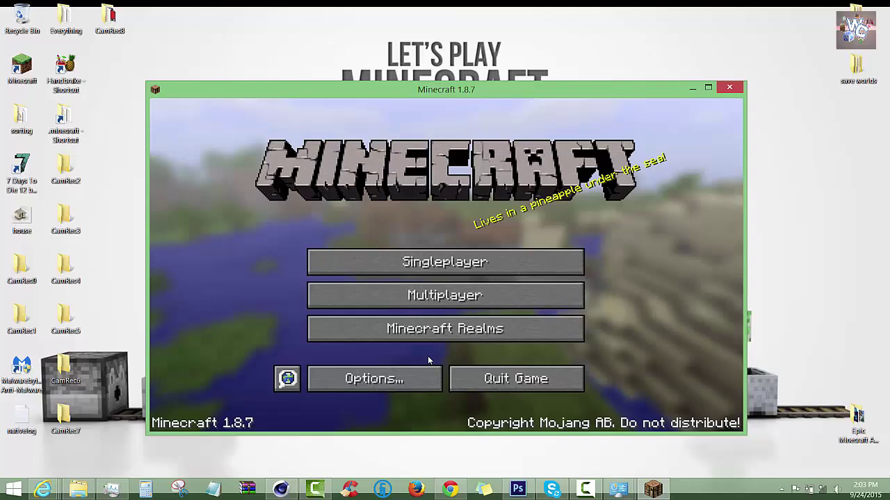
Maximize the game window and load the singleplayer world "How to add more ram to Minecraft".
{"action": "left_click", "coordinate": [707, 88]}
{"action": "left_click", "coordinate": [399, 236]}
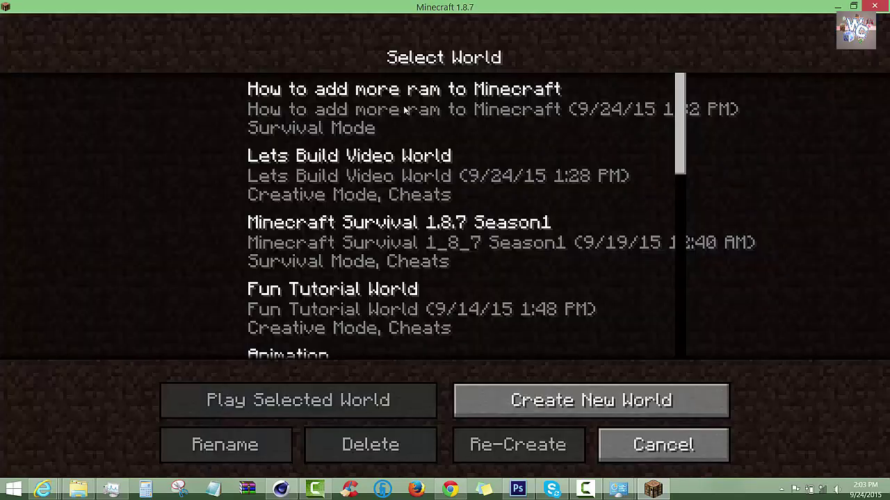
{"action": "left_click", "coordinate": [403, 106]}
{"action": "left_click", "coordinate": [375, 399]}
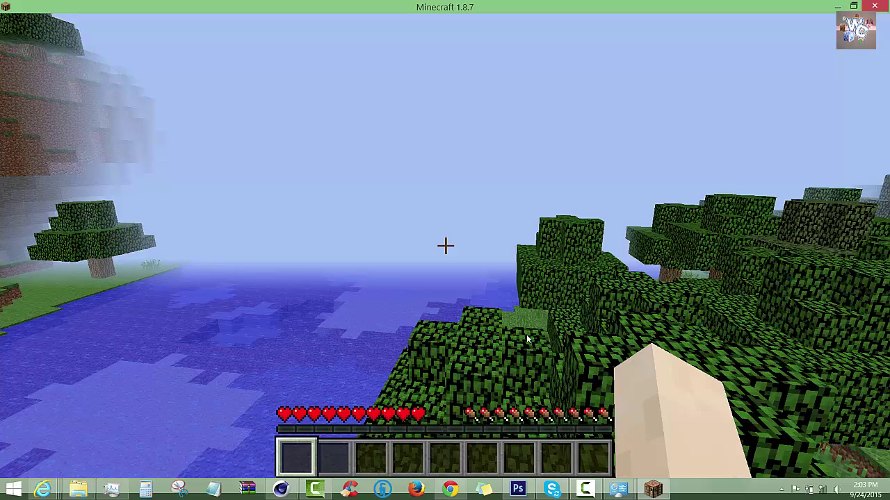
{"action": "left_click", "coordinate": [526, 334]}
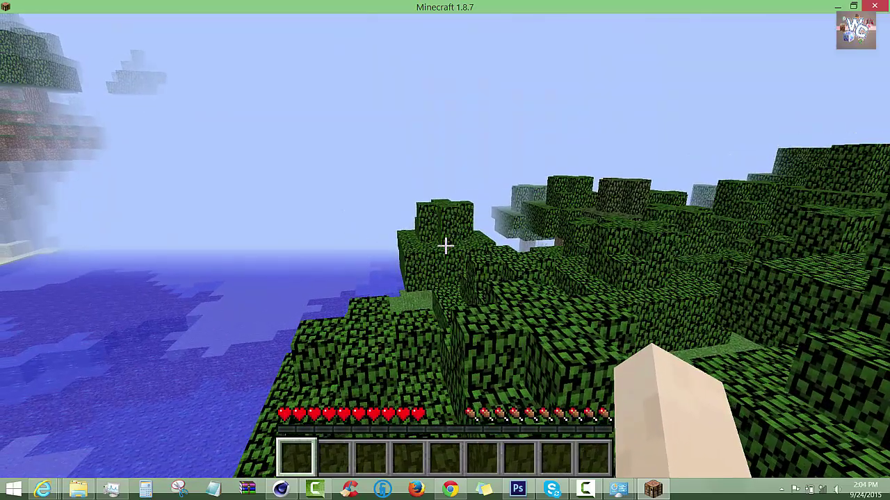
Review all the options in the game's Video Settings and return to the world.
{"action": "key", "text": "Escape"}
{"action": "left_click", "coordinate": [383, 293]}
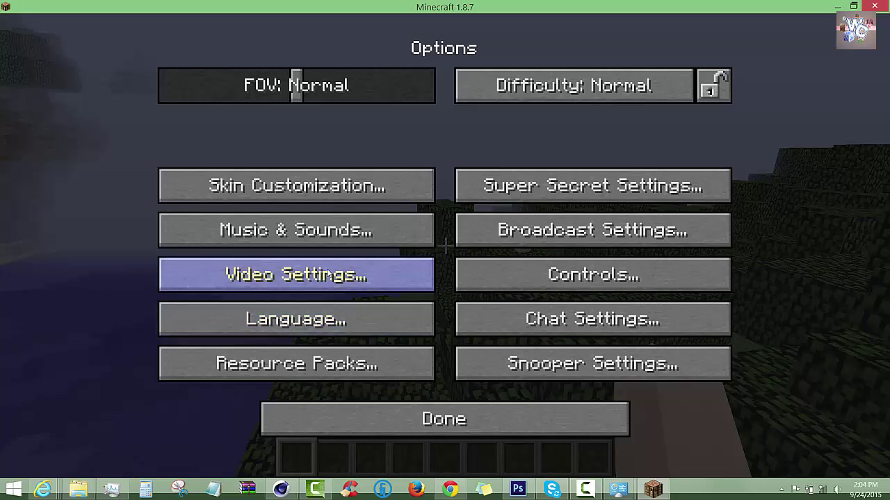
{"action": "left_click", "coordinate": [314, 277]}
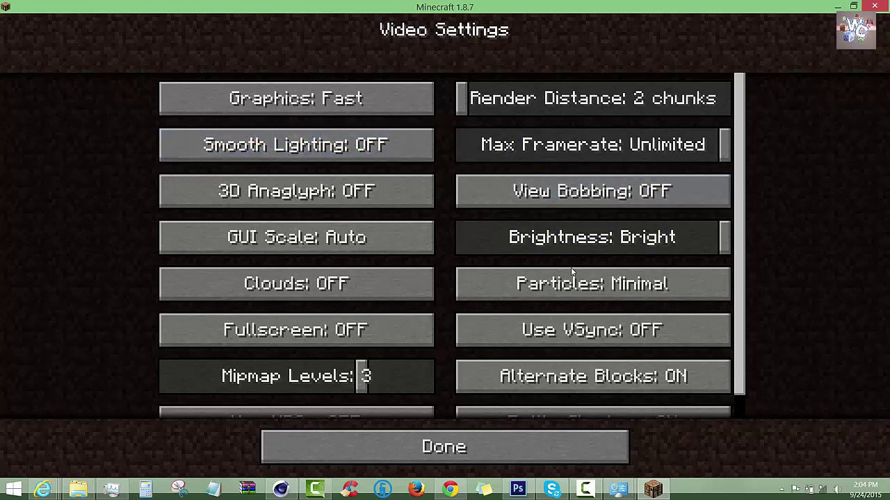
{"action": "scroll", "coordinate": [672, 291], "scroll_direction": "down", "scroll_amount": 1}
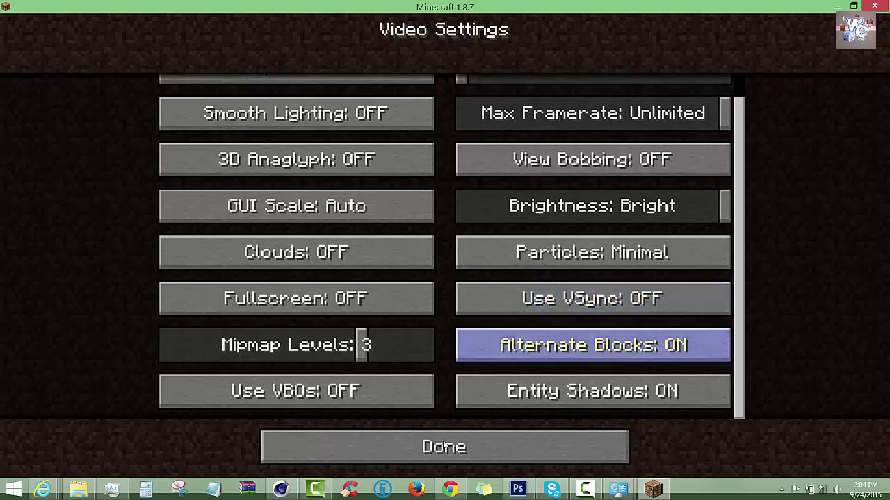
{"action": "left_click", "coordinate": [436, 451]}
{"action": "left_click", "coordinate": [434, 426]}
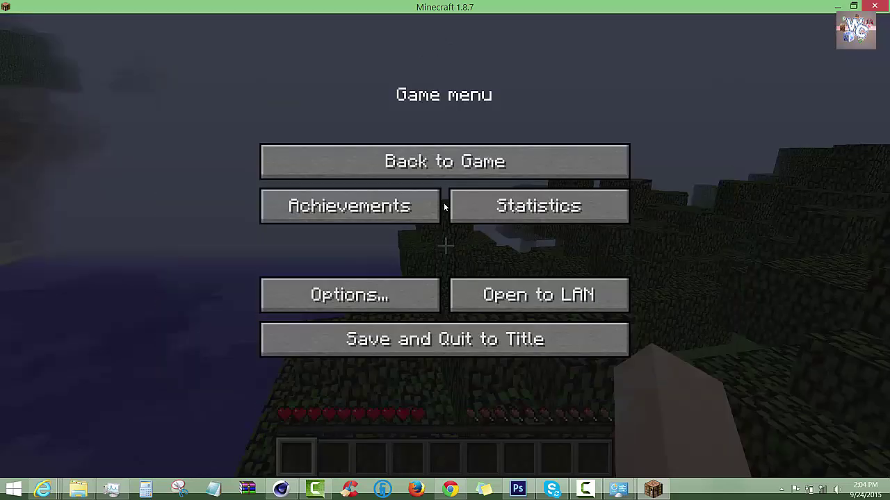
{"action": "left_click", "coordinate": [445, 163]}
Show the debug overlay and check the memory usage and frame rate while walking through the forest.
{"action": "key", "text": "F3"}
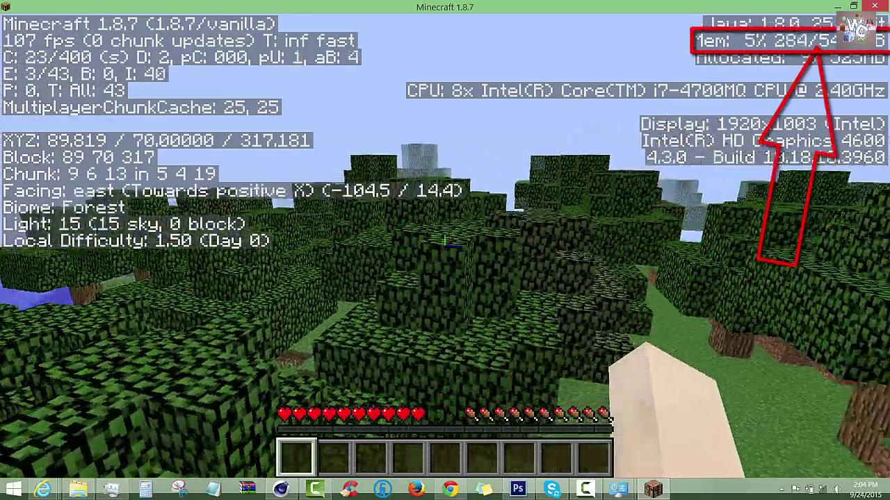
{"action": "key", "text": "w"}
{"action": "key", "text": "space"}
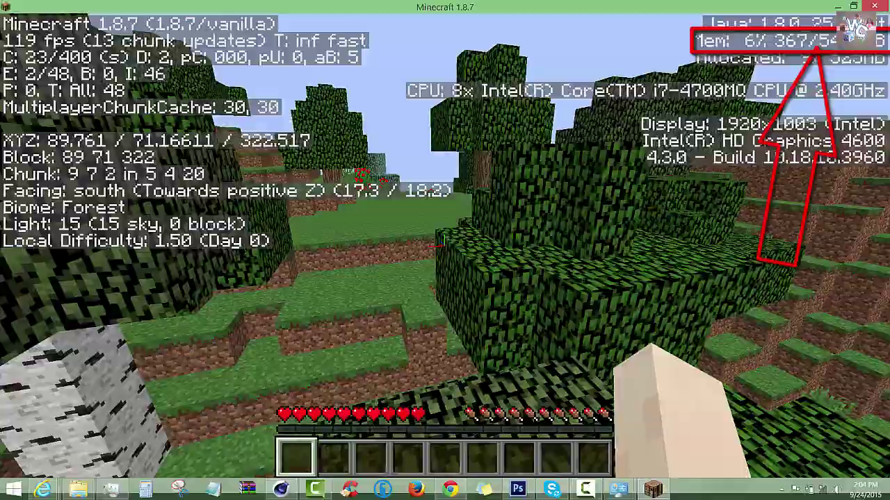
{"action": "key", "text": "w"}
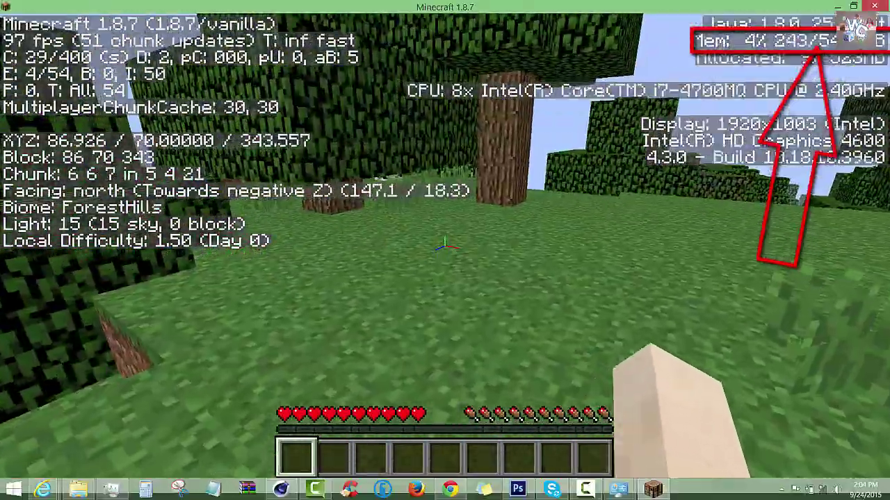
{"action": "key", "text": "w"}
{"action": "key", "text": "w"}
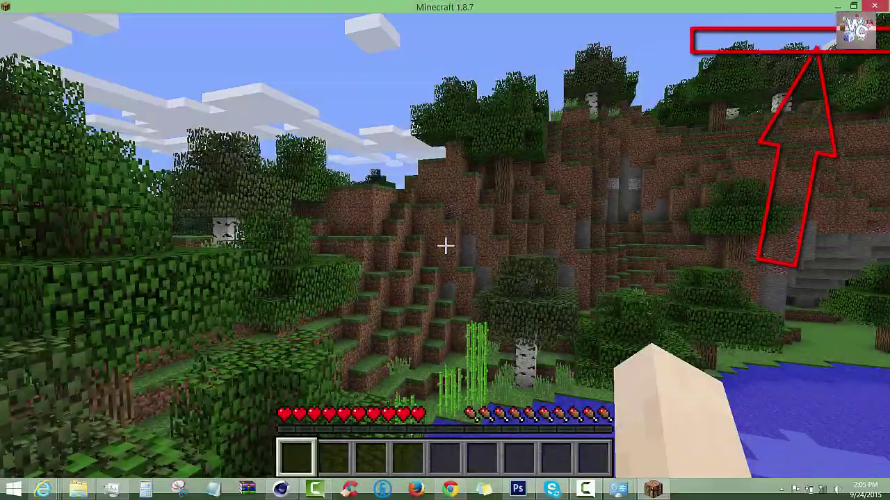
Look around the lake and hills to judge how smoothly the world renders.
{"action": "key", "text": "w"}
{"action": "key", "text": "w"}
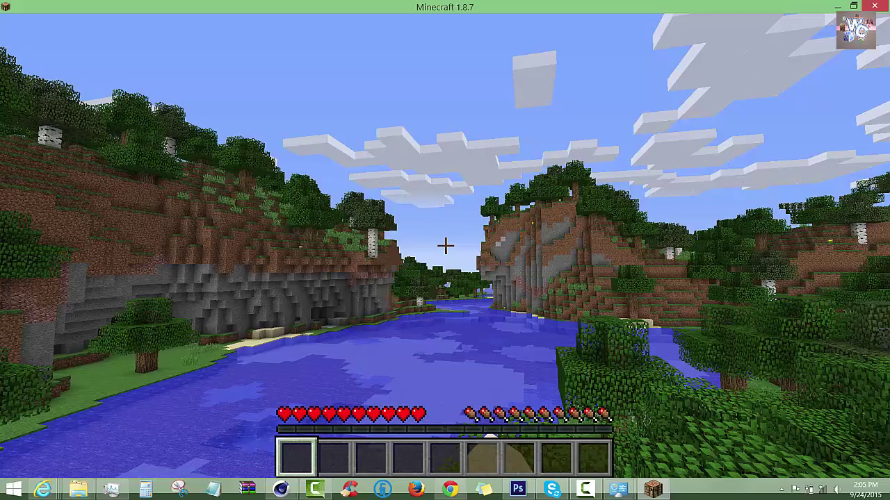
{"action": "key", "text": "w"}
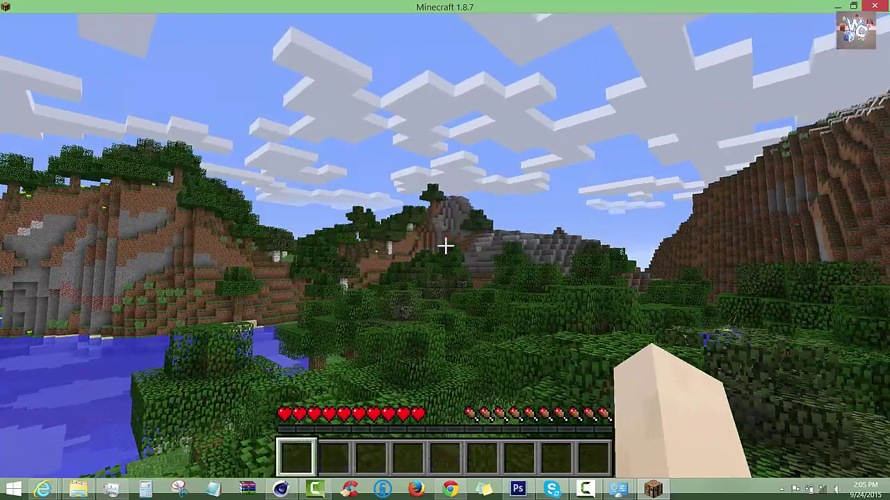
{"action": "key", "text": "w"}
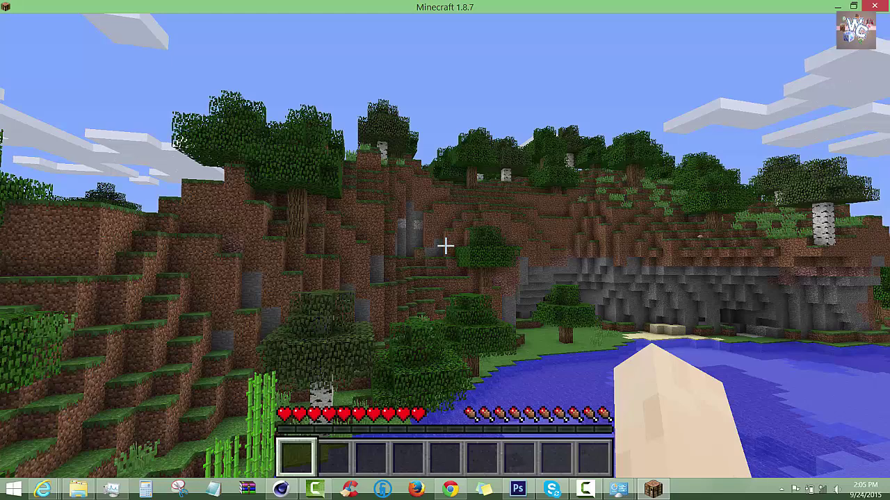
{"action": "key", "text": "w"}
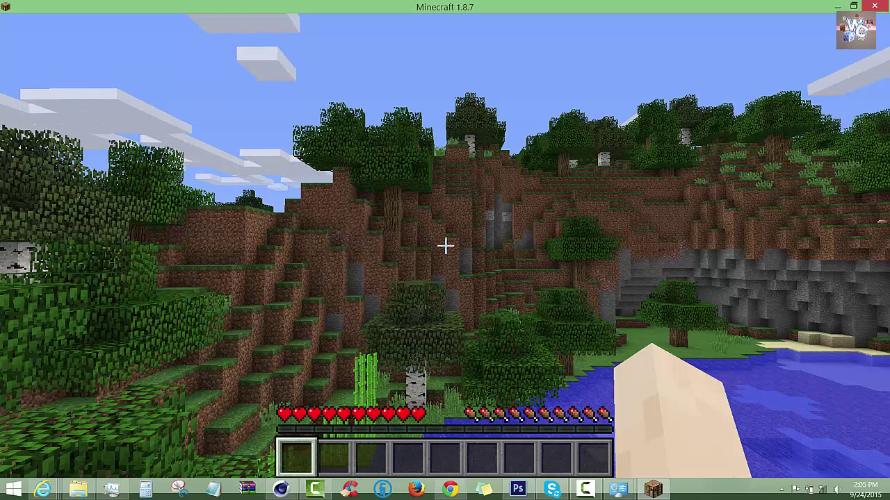
{"action": "left_click", "coordinate": [445, 245]}
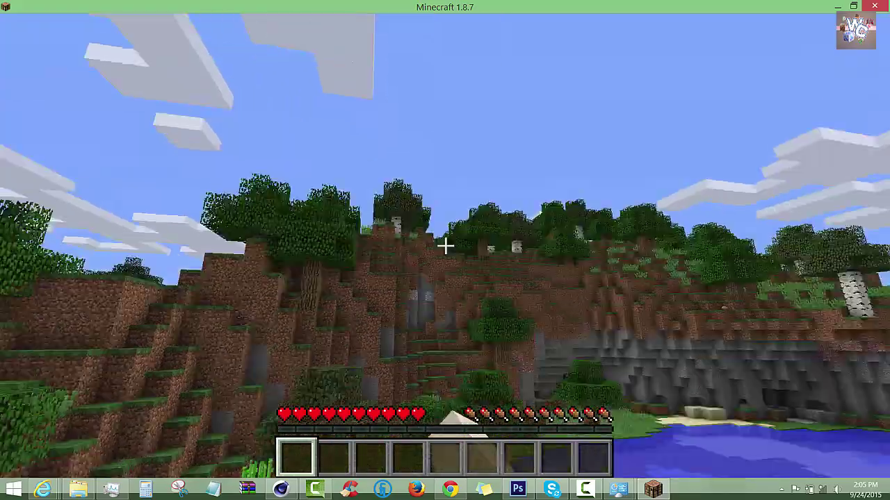